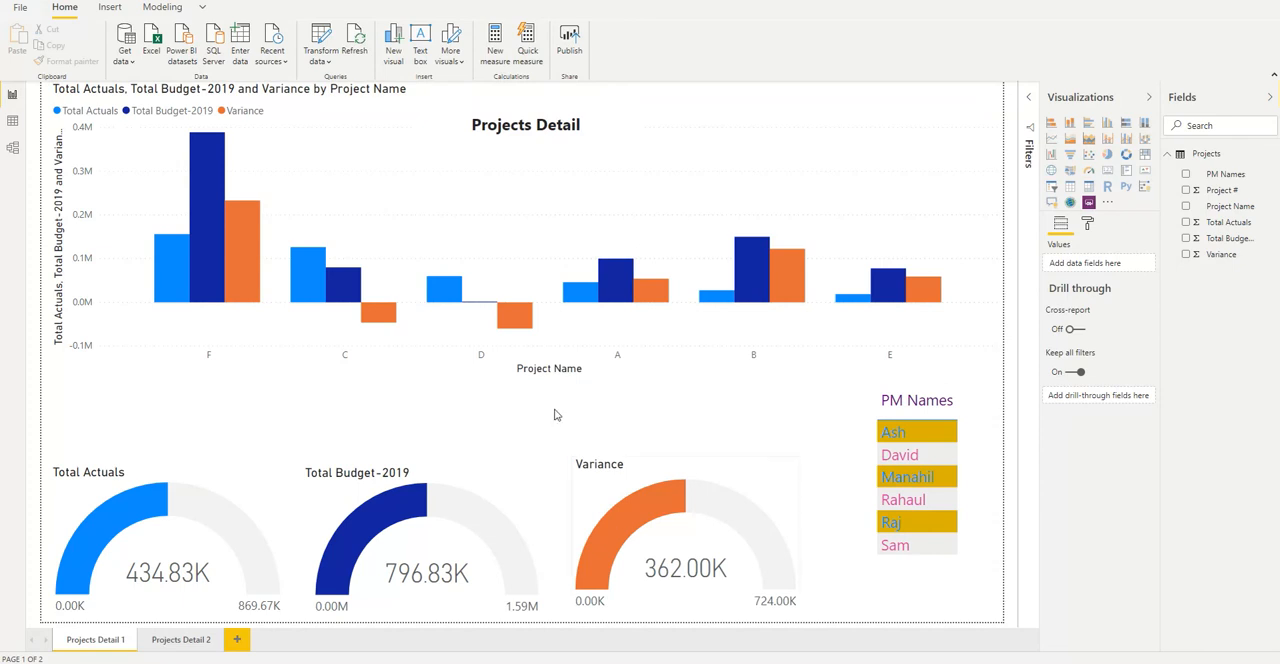
Step: Switch to the Power BI service in the browser and open the scheduled refresh settings of the Prtojects Detail dataset
{"action": "mouse_move", "coordinate": [378, 662]}
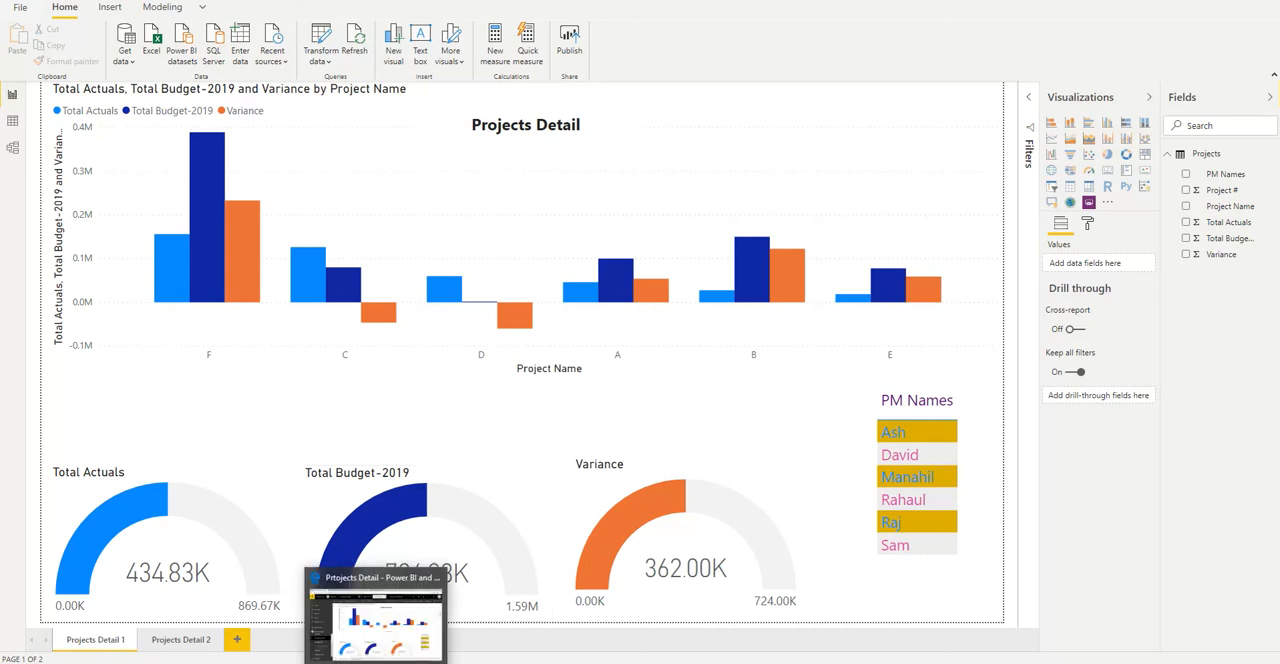
{"action": "left_click", "coordinate": [376, 622]}
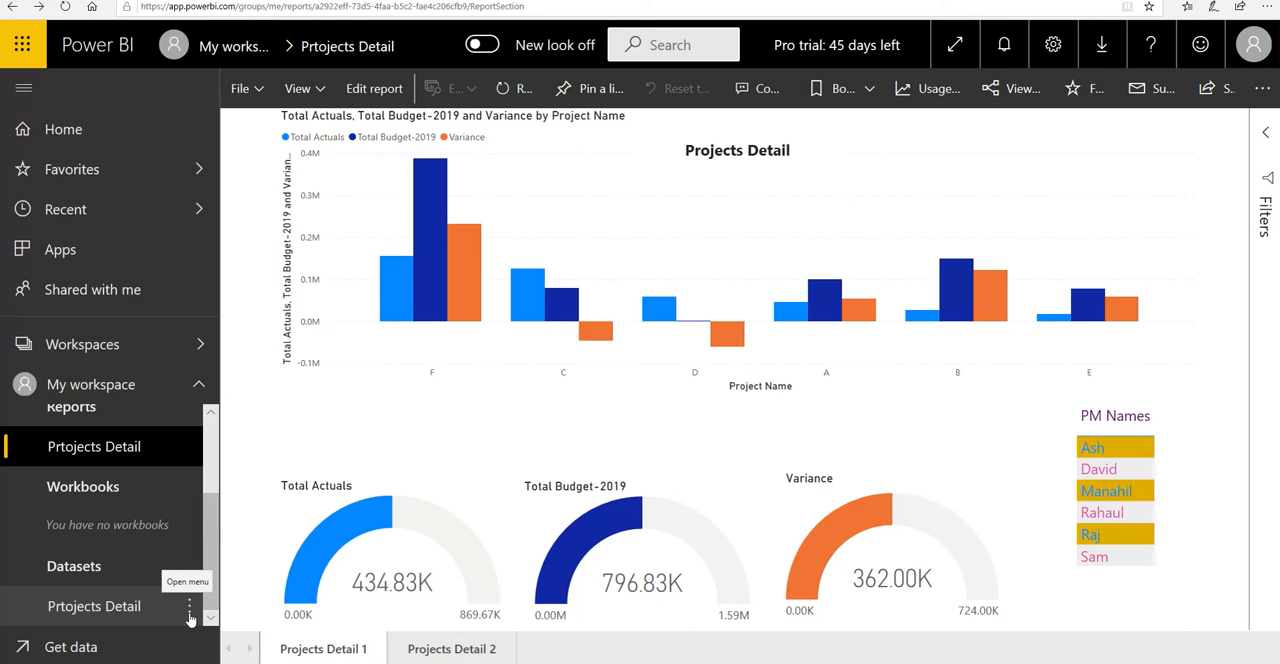
{"action": "left_click", "coordinate": [190, 617]}
{"action": "left_click", "coordinate": [190, 617]}
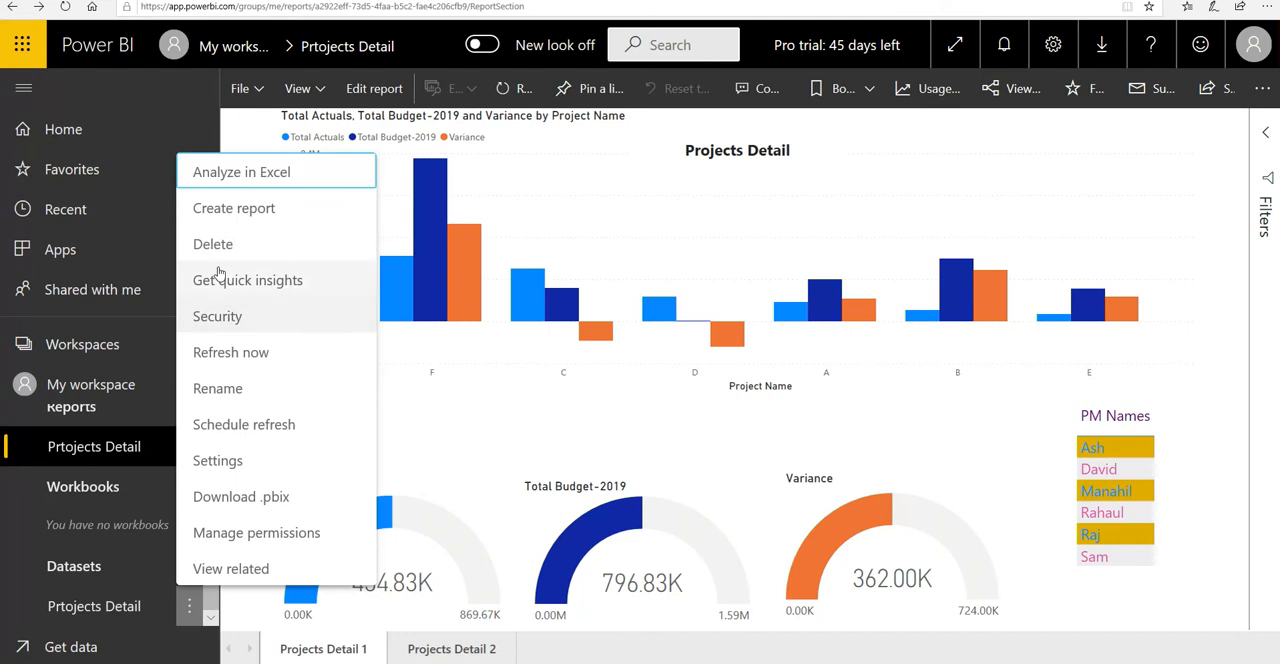
{"action": "left_click", "coordinate": [260, 428]}
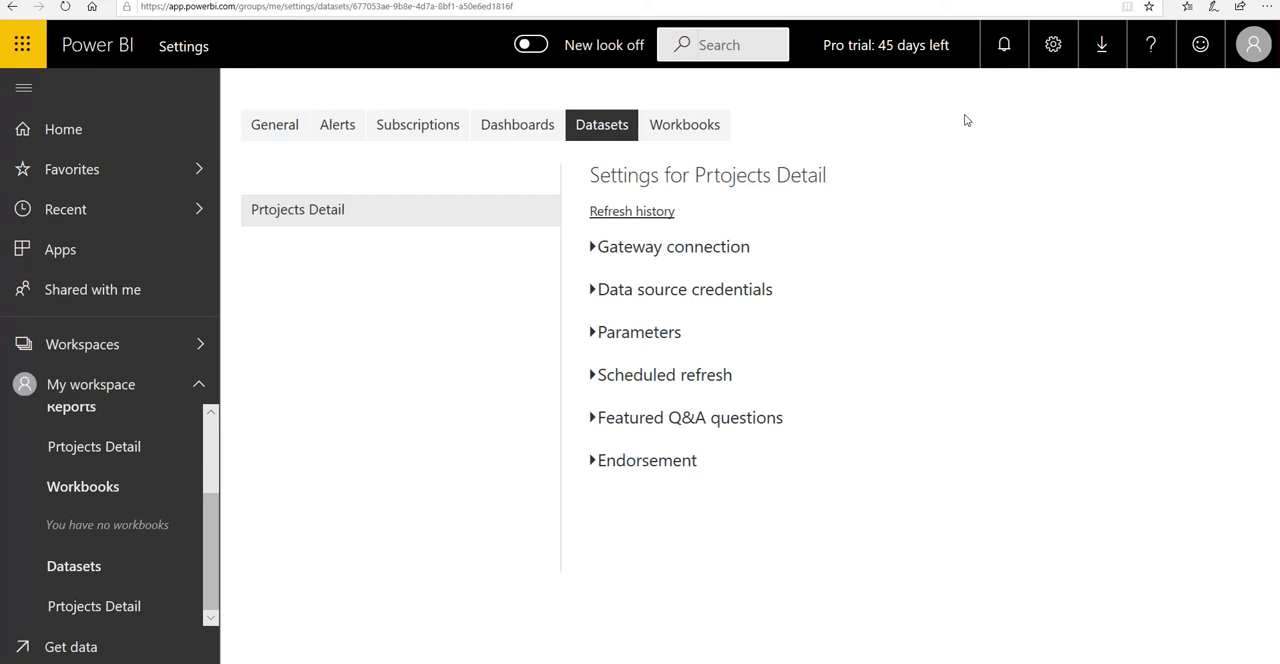
Step: View the Data Gateway download page with its standard and personal modes, and return to the dataset settings
{"action": "left_click", "coordinate": [1101, 50]}
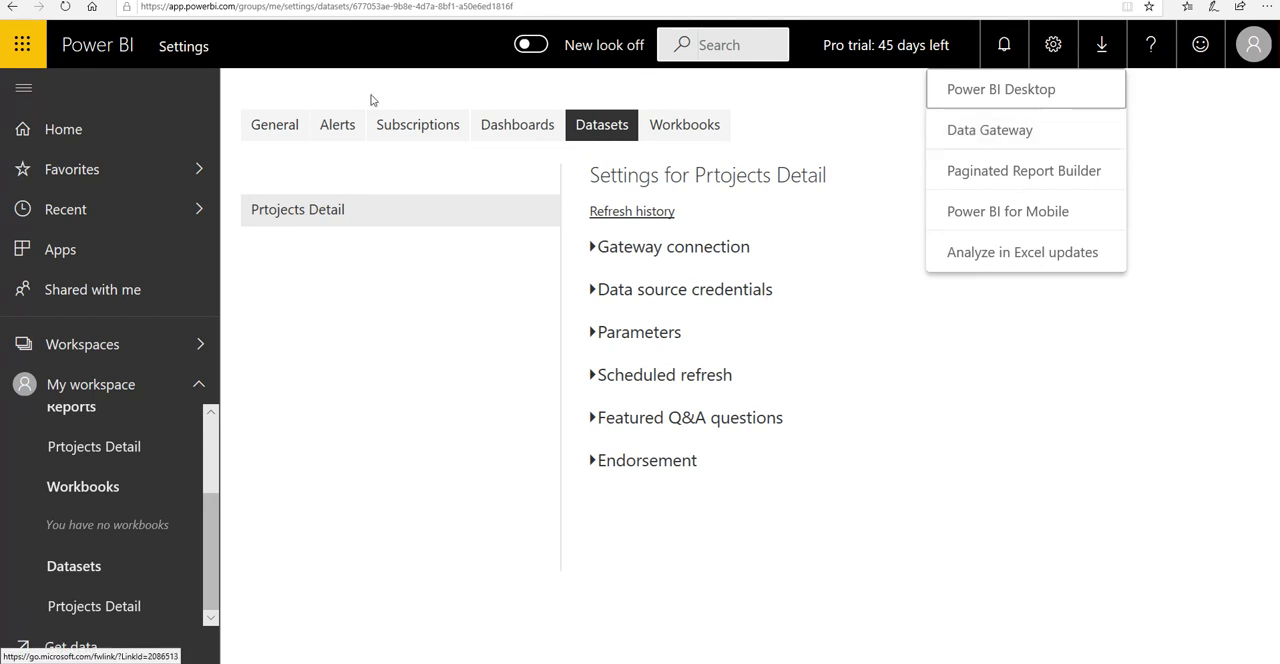
{"action": "left_click", "coordinate": [990, 130]}
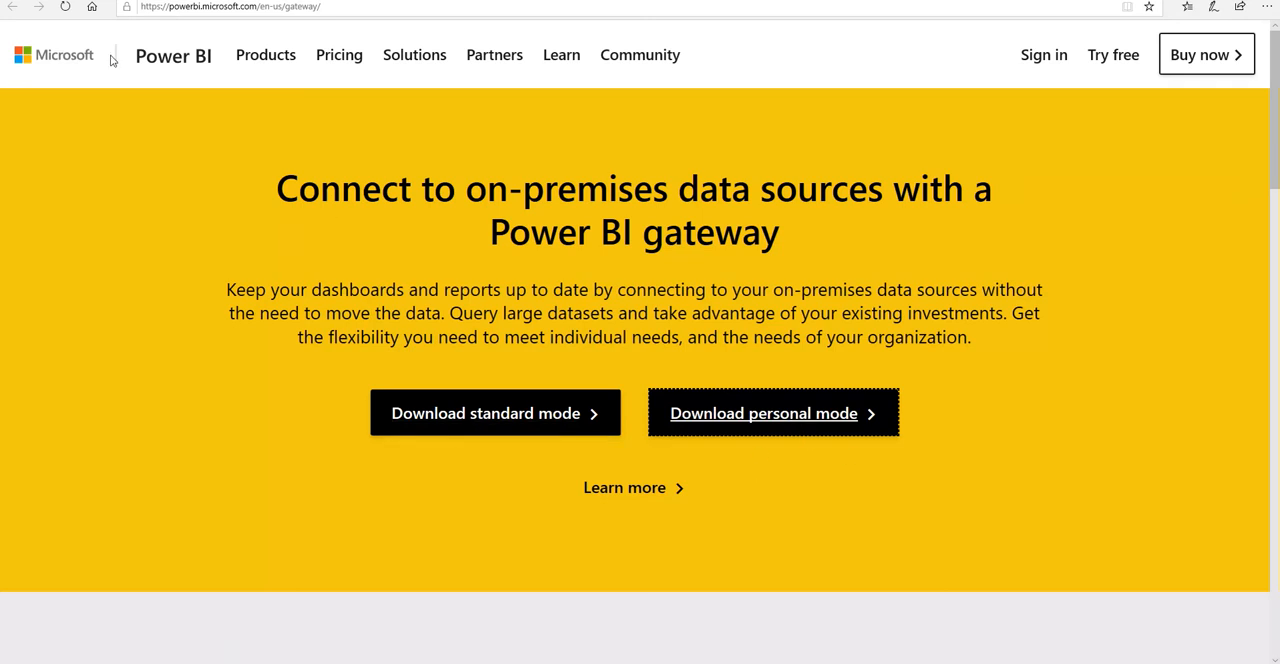
{"action": "left_click", "coordinate": [108, 0]}
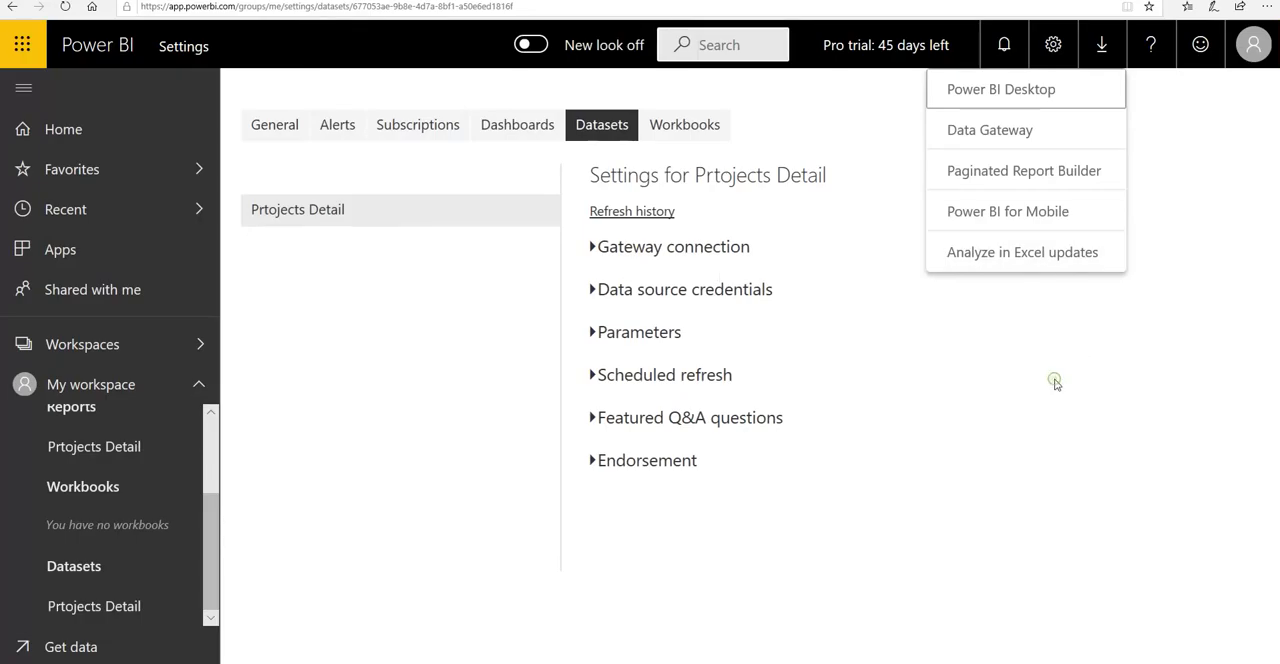
{"action": "left_click", "coordinate": [896, 232]}
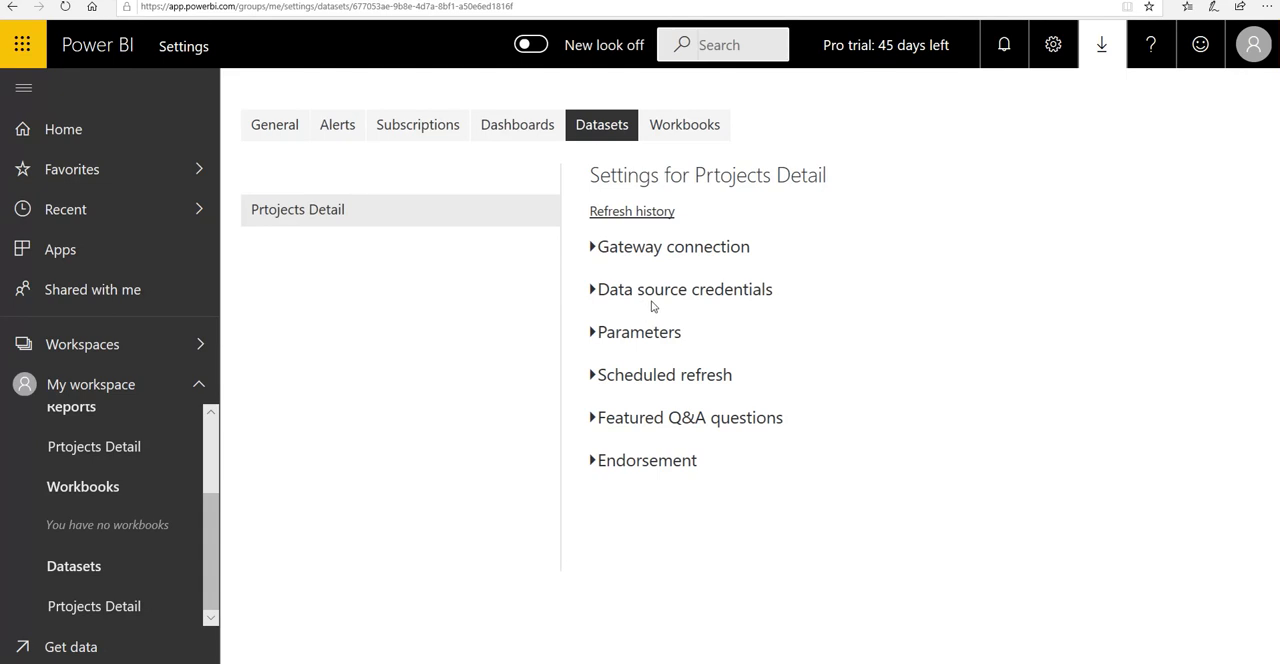
Step: Review the credential configuration of the Power BI Projects.xlsx data source and close it without signing in
{"action": "left_click", "coordinate": [592, 291]}
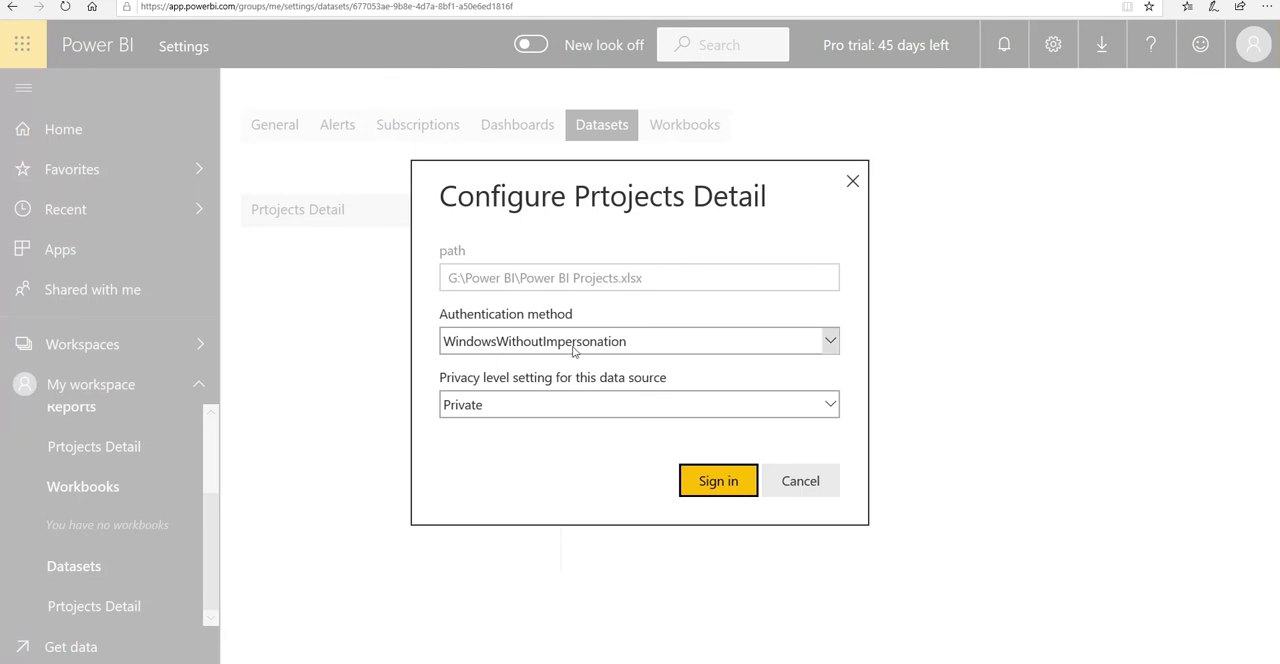
{"action": "left_click", "coordinate": [853, 182]}
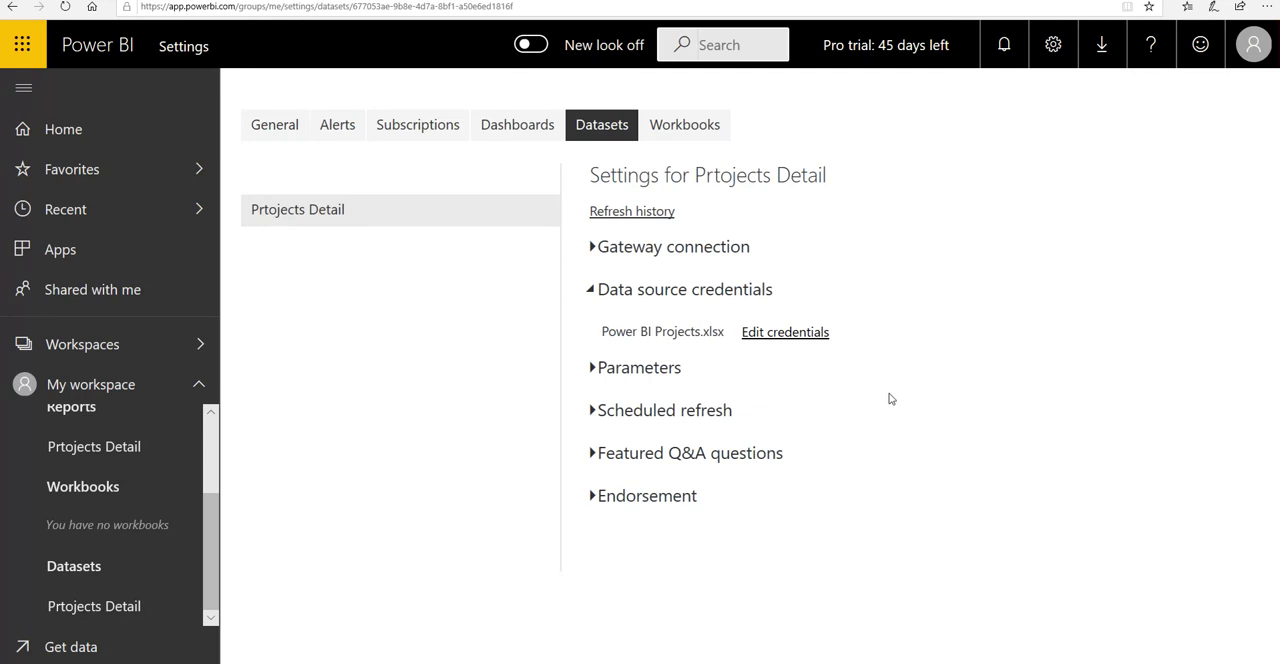
Step: Turn on scheduled refresh for the dataset with a Daily frequency and the (UTC+05:00) Islamabad, Karachi time zone
{"action": "left_click", "coordinate": [632, 416]}
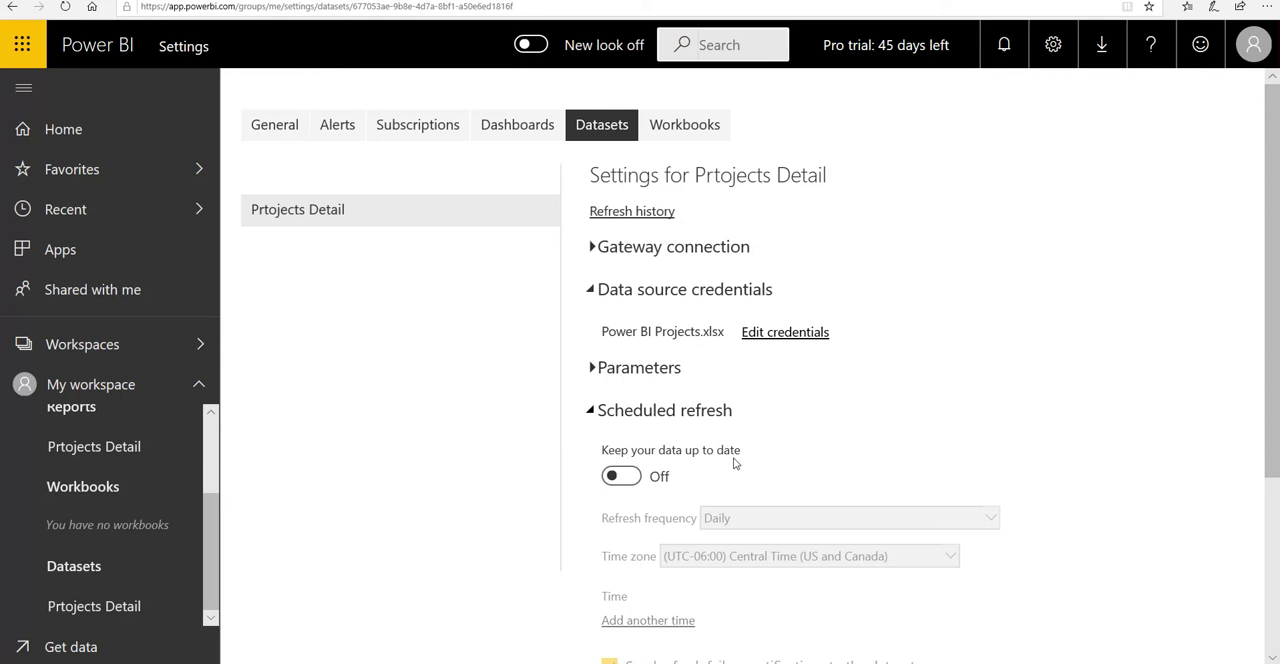
{"action": "left_click", "coordinate": [621, 477]}
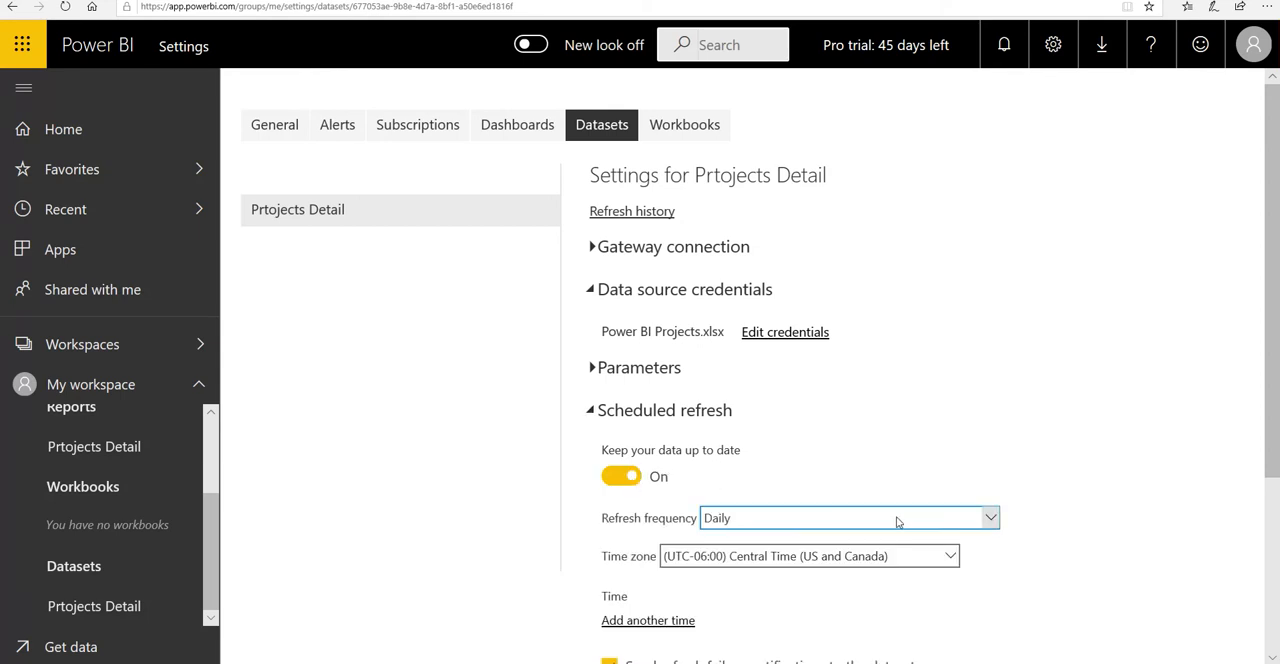
{"action": "left_click", "coordinate": [993, 520]}
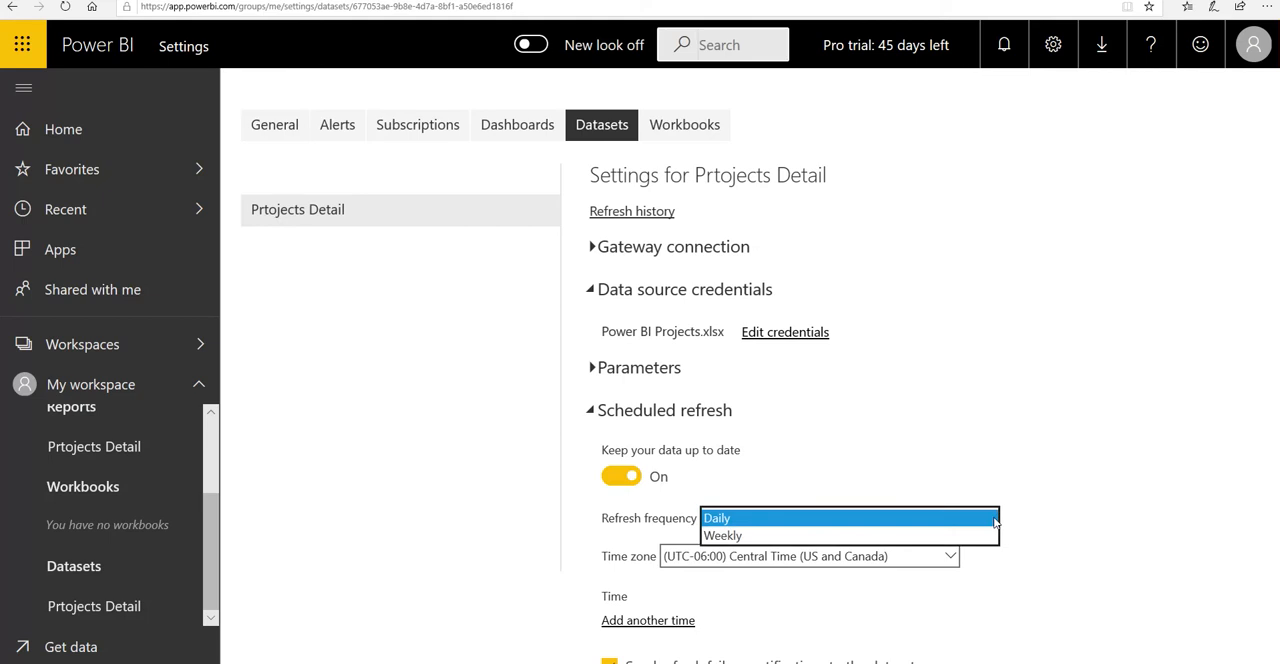
{"action": "left_click", "coordinate": [730, 520]}
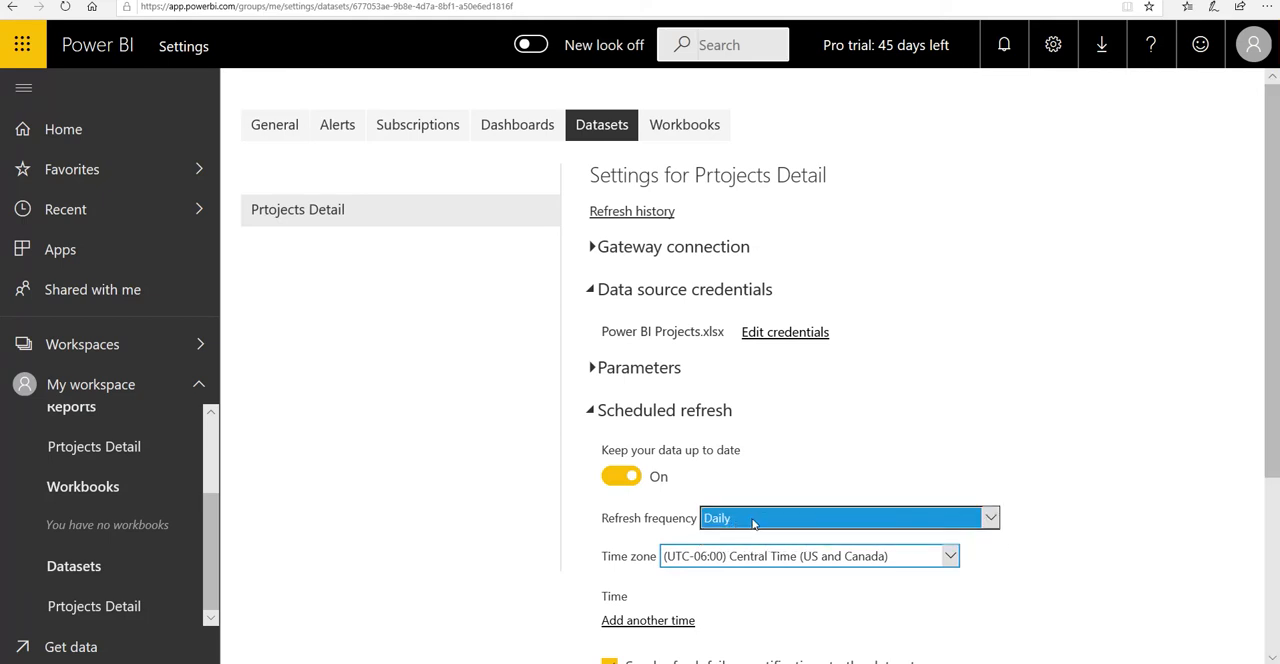
{"action": "left_click", "coordinate": [950, 556]}
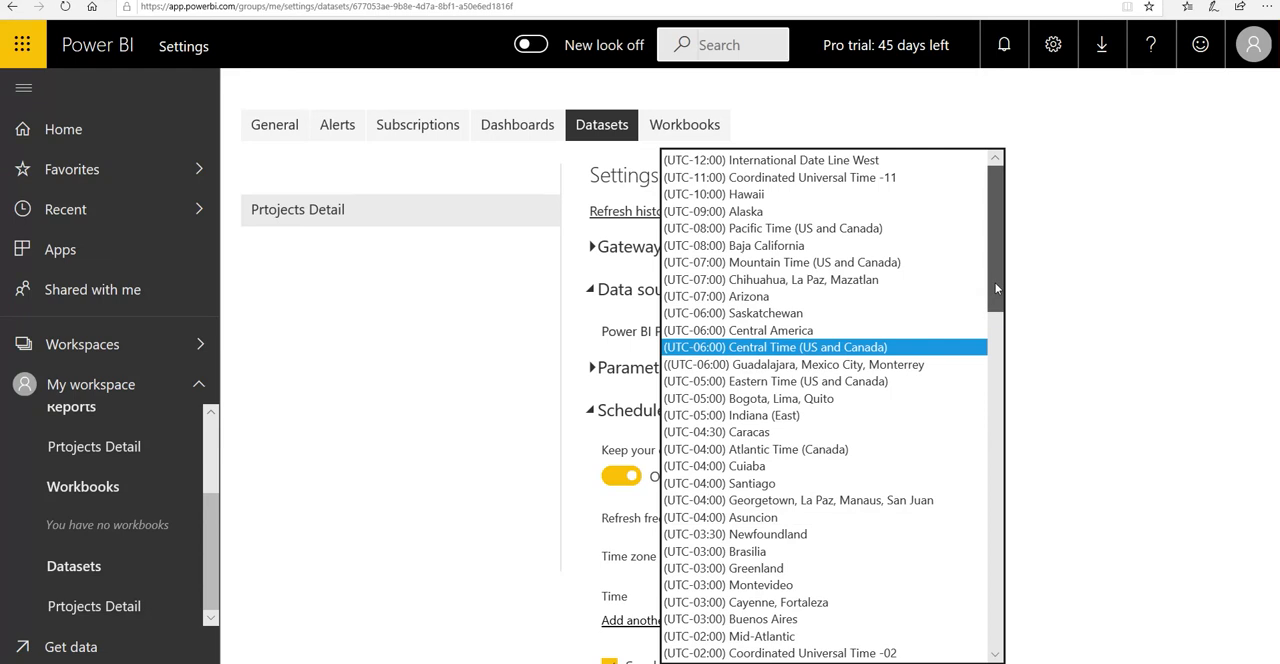
{"action": "left_click_drag", "start_coordinate": [996, 289], "coordinate": [1031, 474]}
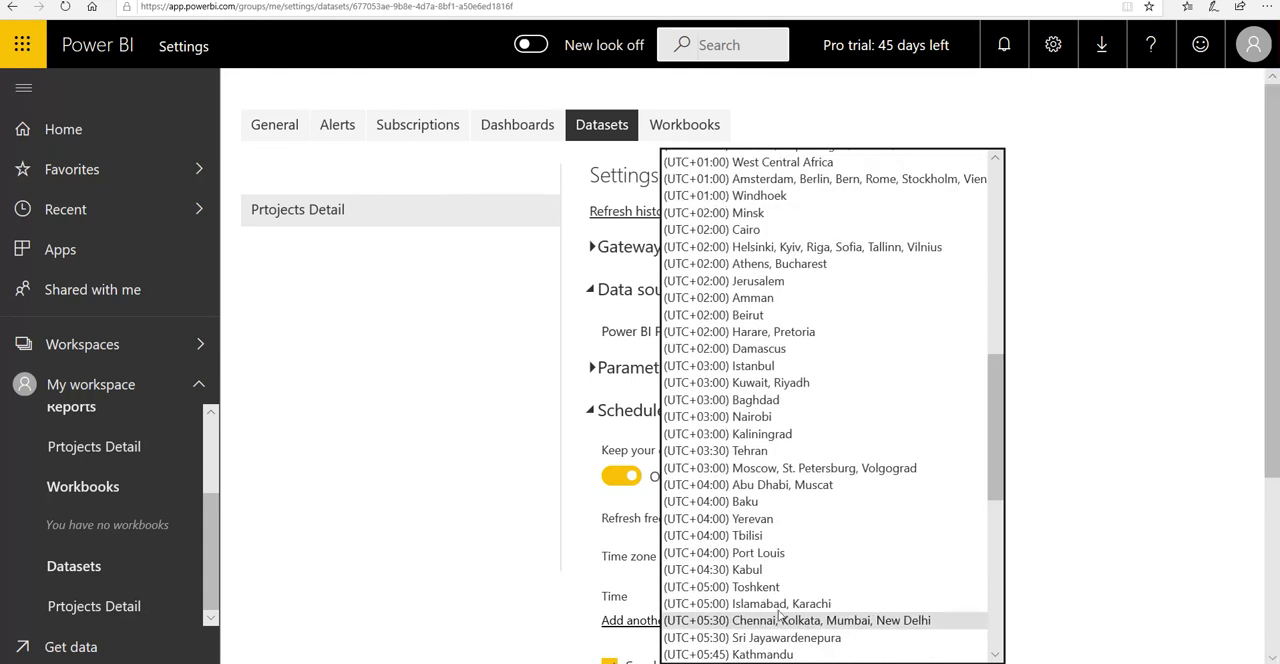
{"action": "left_click", "coordinate": [757, 604]}
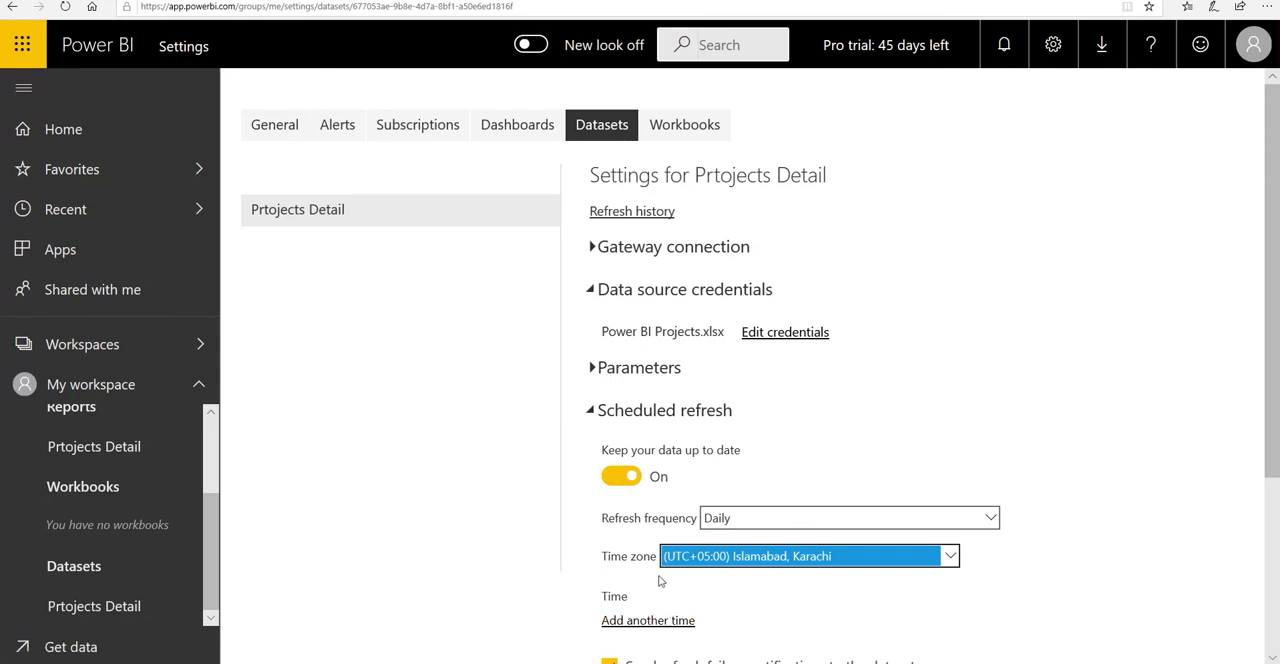
Step: Add a scheduled refresh time of 10:30 AM
{"action": "left_click", "coordinate": [640, 621]}
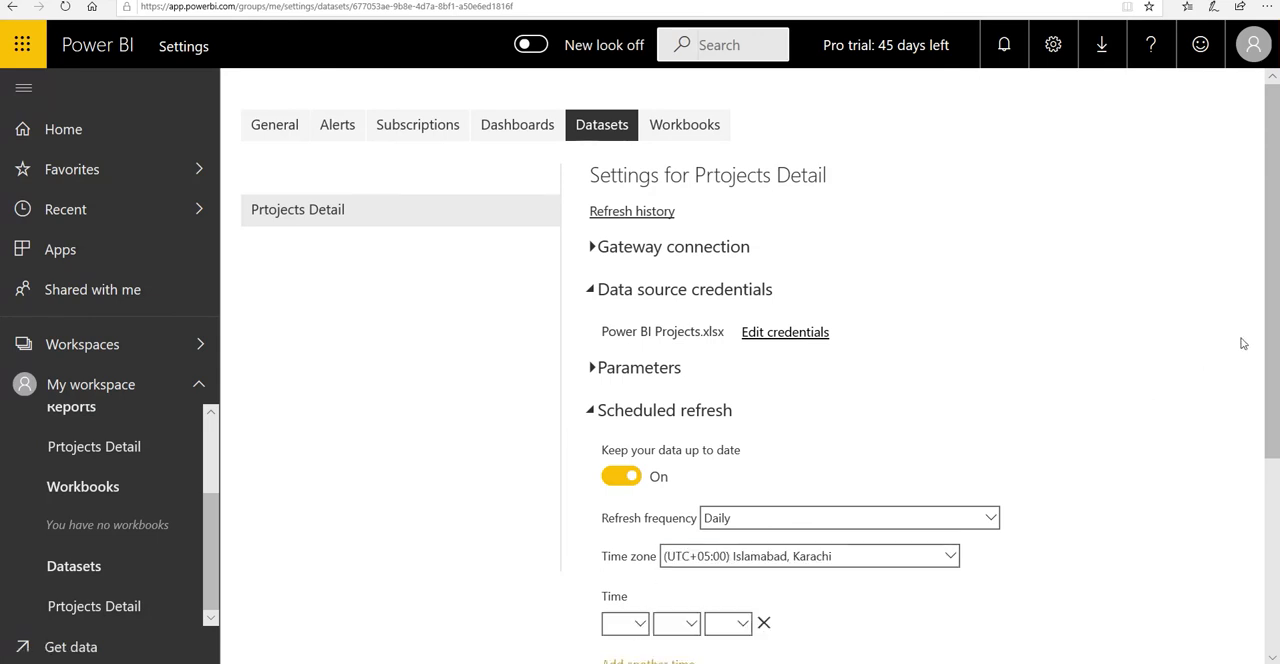
{"action": "left_click_drag", "start_coordinate": [1272, 305], "coordinate": [1275, 433]}
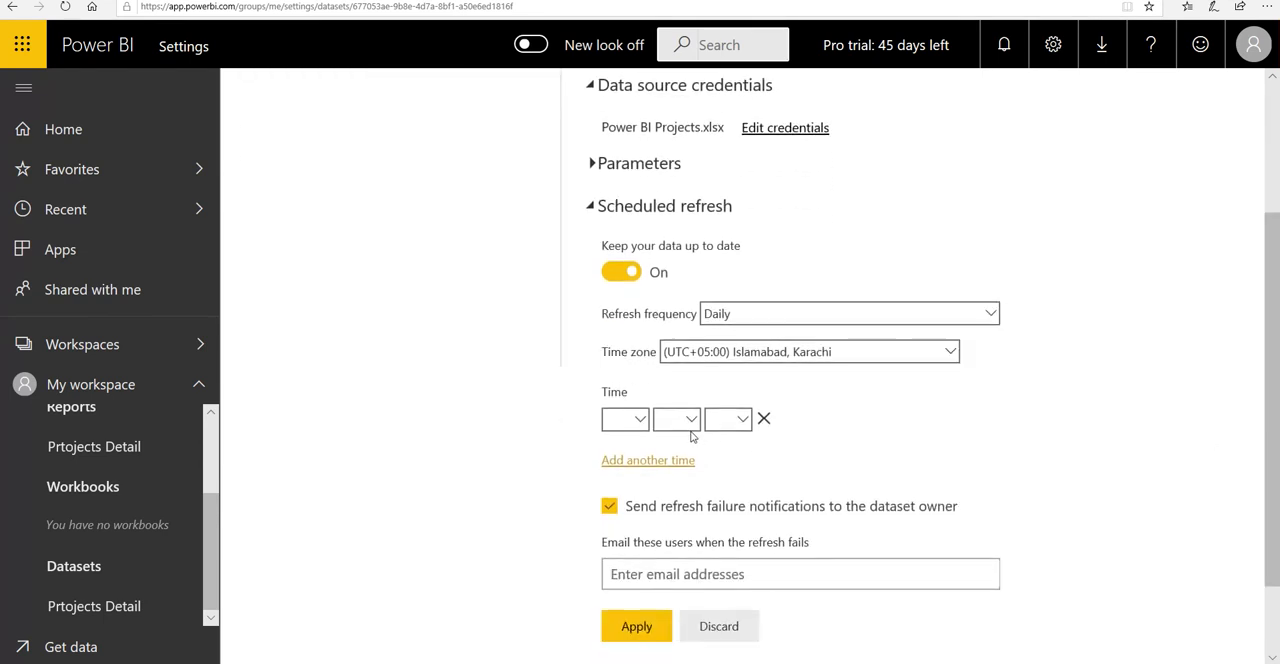
{"action": "left_click", "coordinate": [640, 421]}
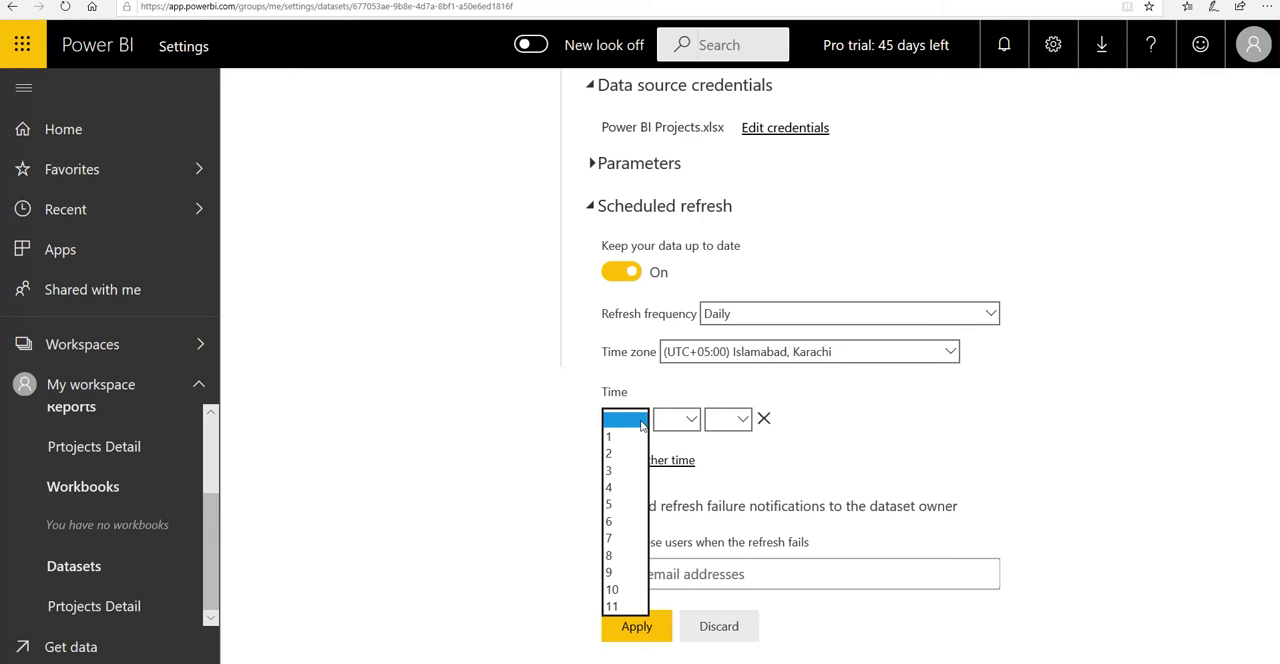
{"action": "left_click", "coordinate": [625, 590]}
{"action": "left_click", "coordinate": [692, 421]}
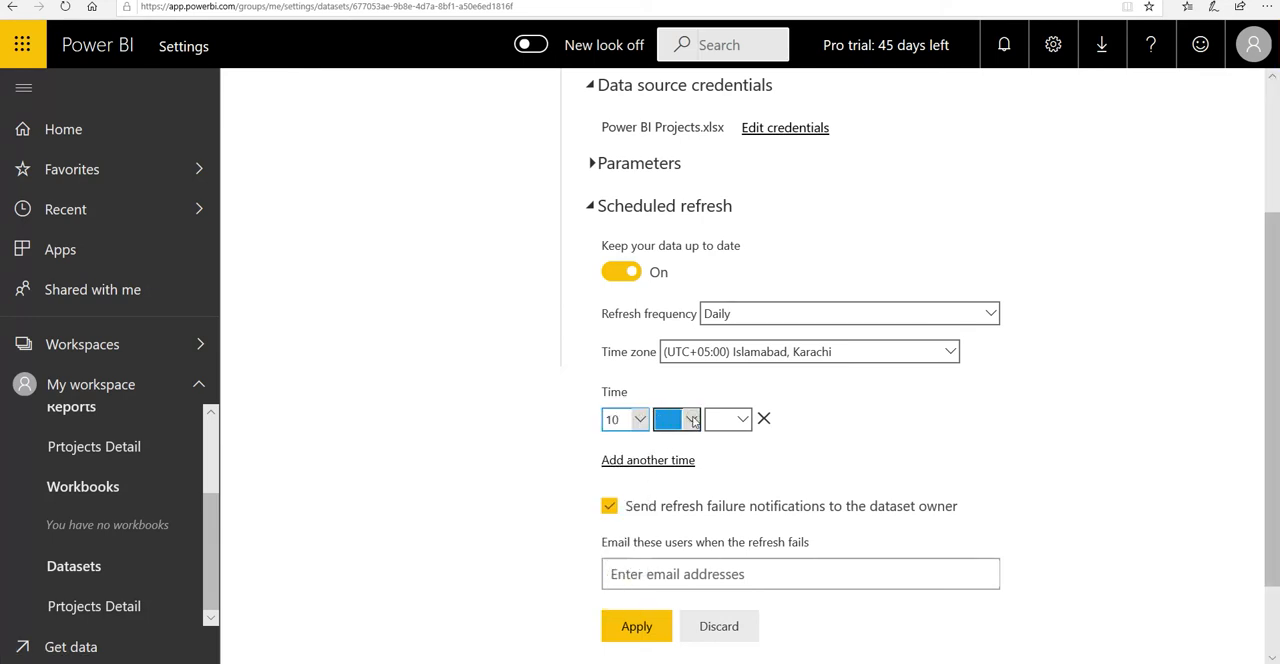
{"action": "left_click", "coordinate": [681, 454]}
{"action": "left_click", "coordinate": [742, 419]}
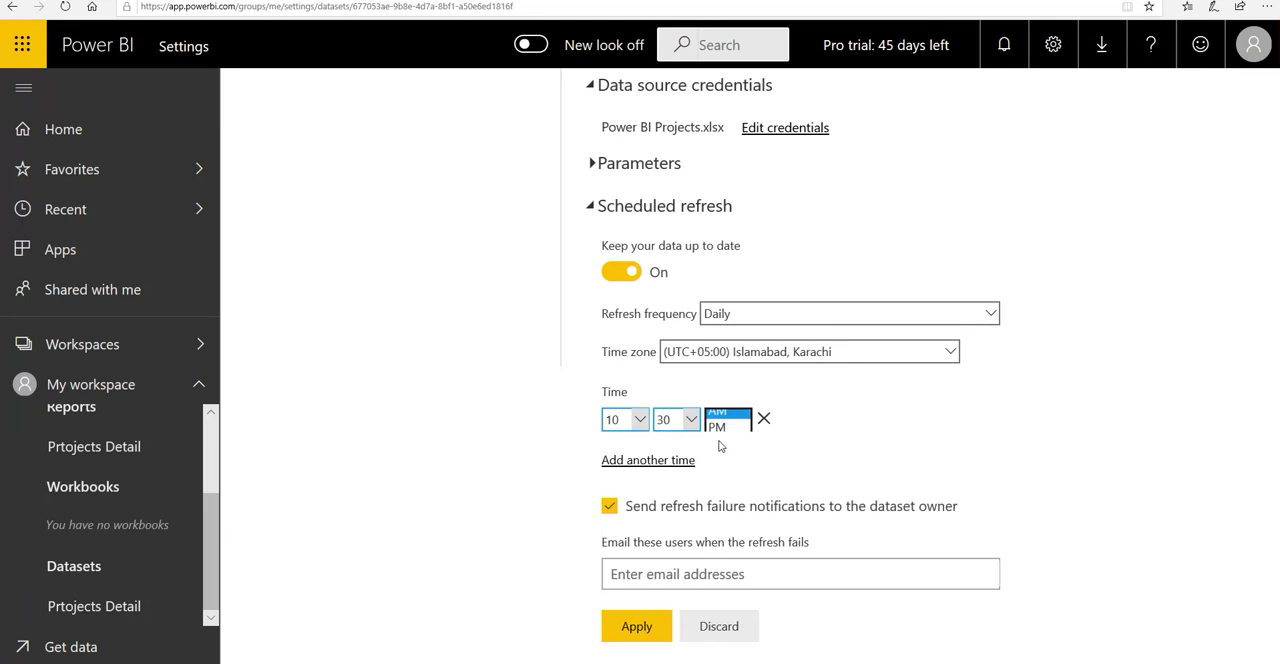
{"action": "left_click", "coordinate": [718, 438]}
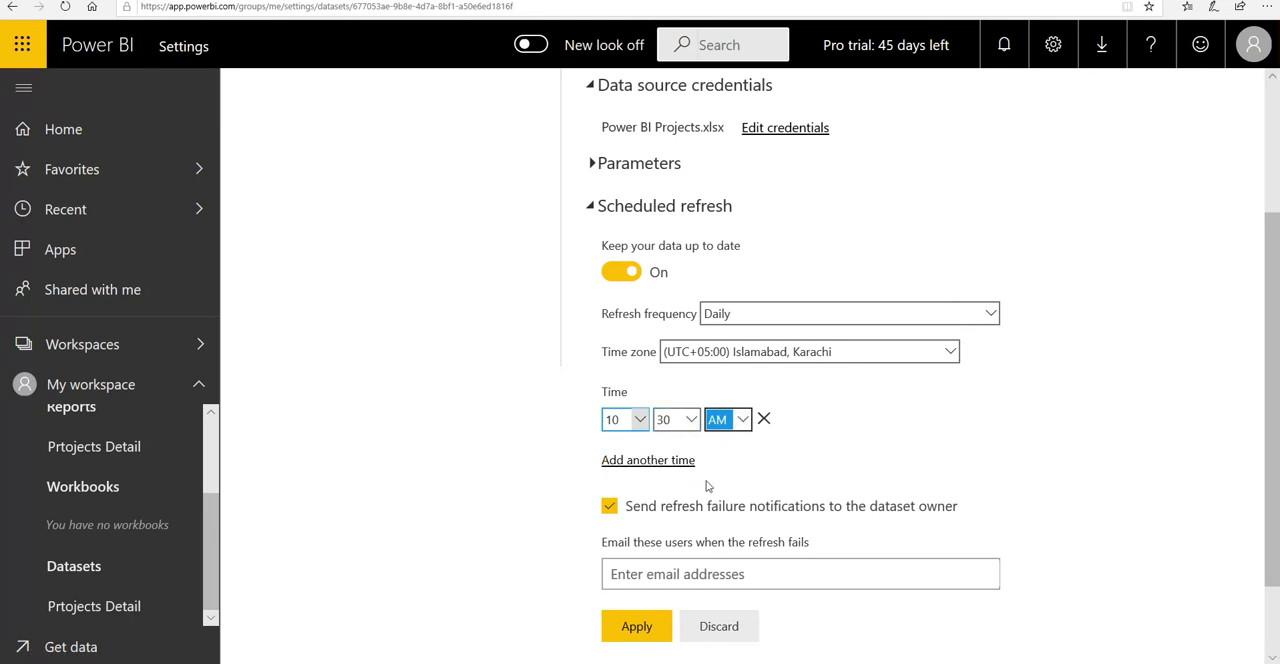
Step: Add a second scheduled refresh time of 10:30 PM
{"action": "left_click", "coordinate": [629, 463]}
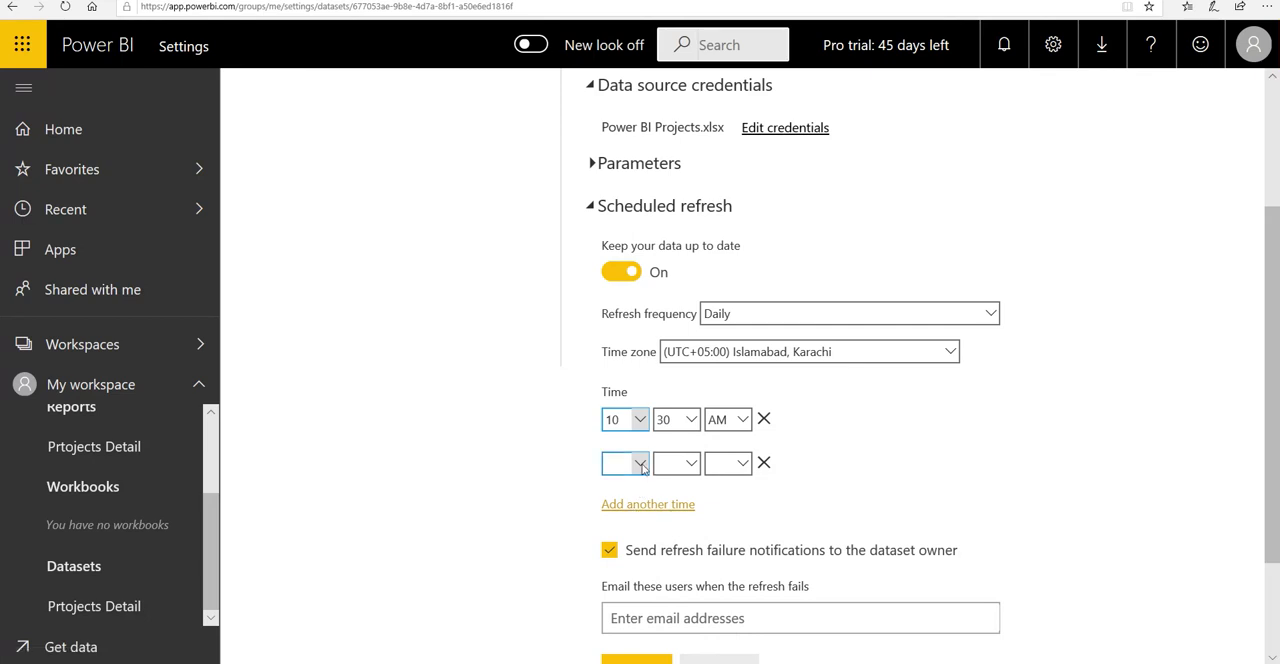
{"action": "left_click", "coordinate": [640, 464]}
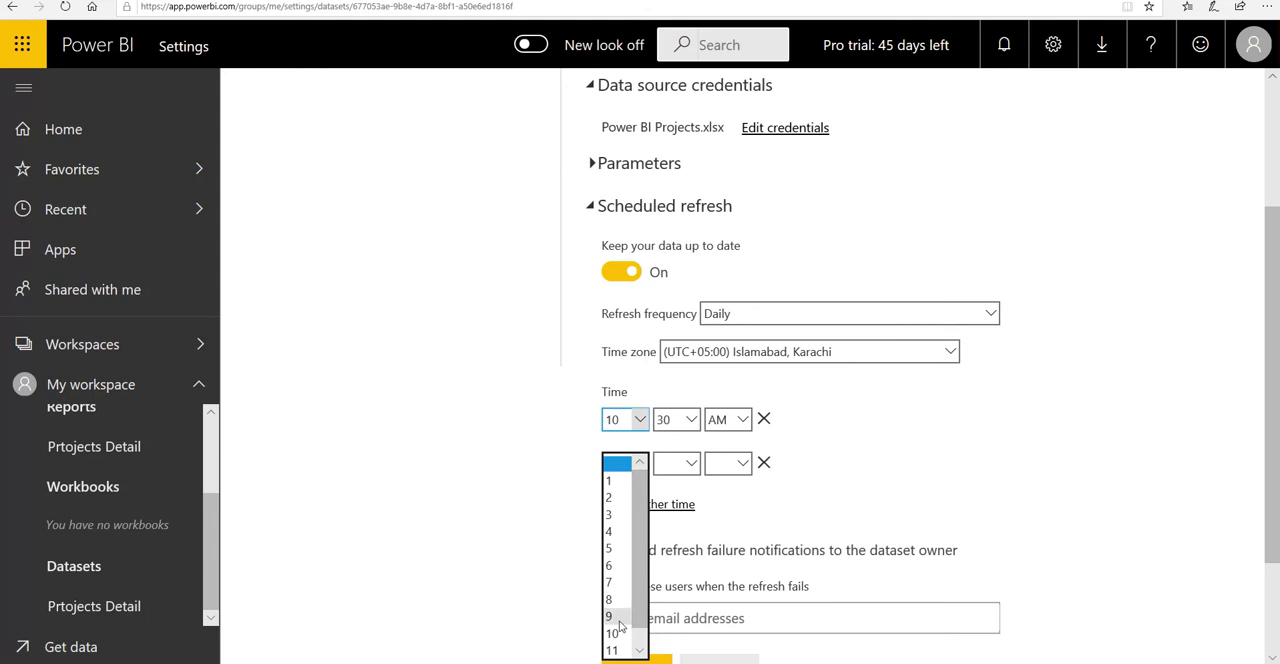
{"action": "left_click", "coordinate": [612, 633]}
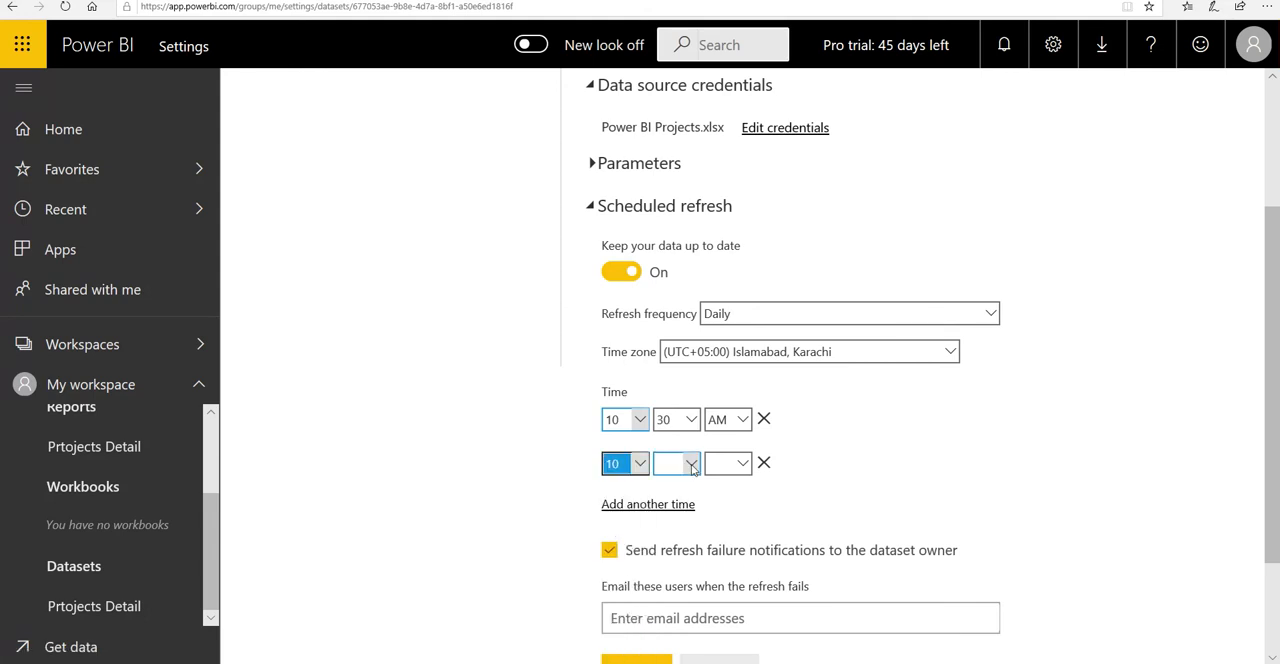
{"action": "left_click", "coordinate": [693, 467]}
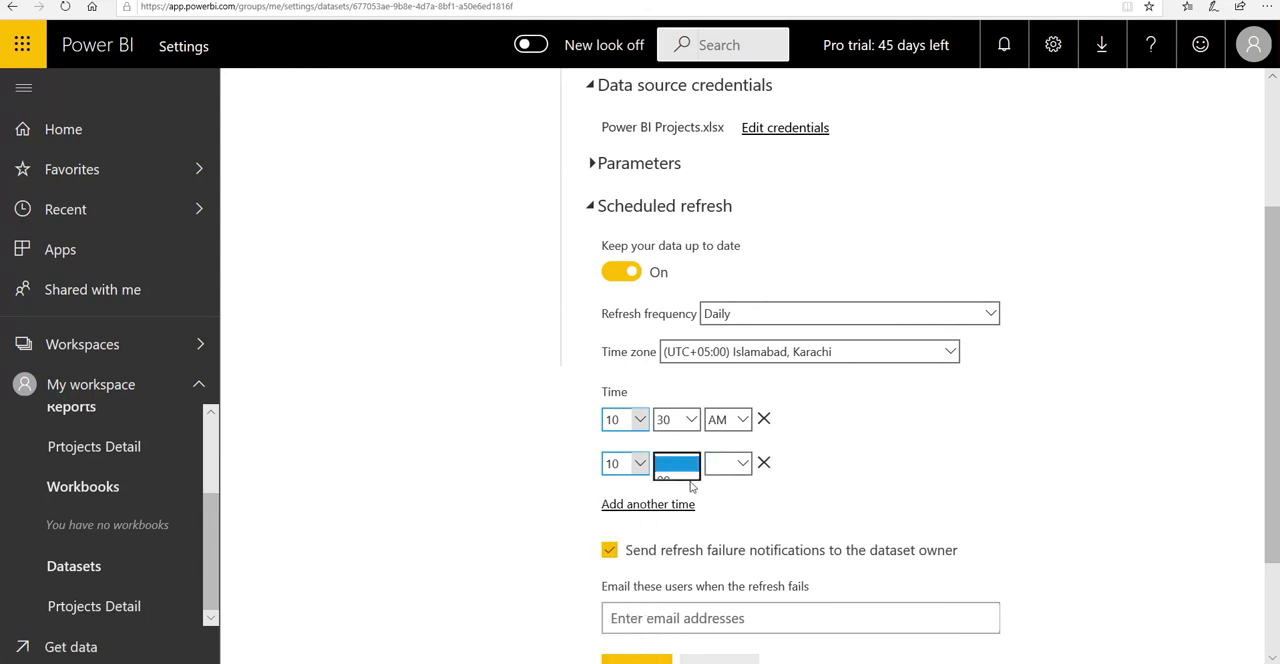
{"action": "left_click", "coordinate": [672, 498]}
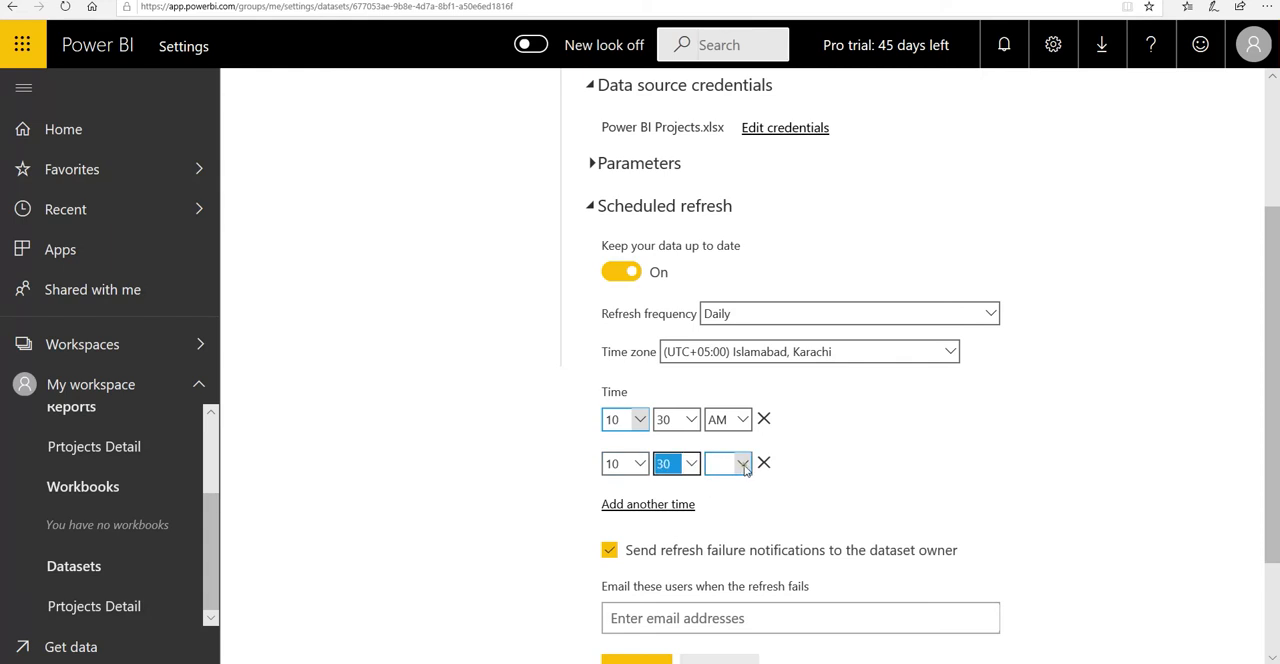
{"action": "left_click", "coordinate": [735, 470]}
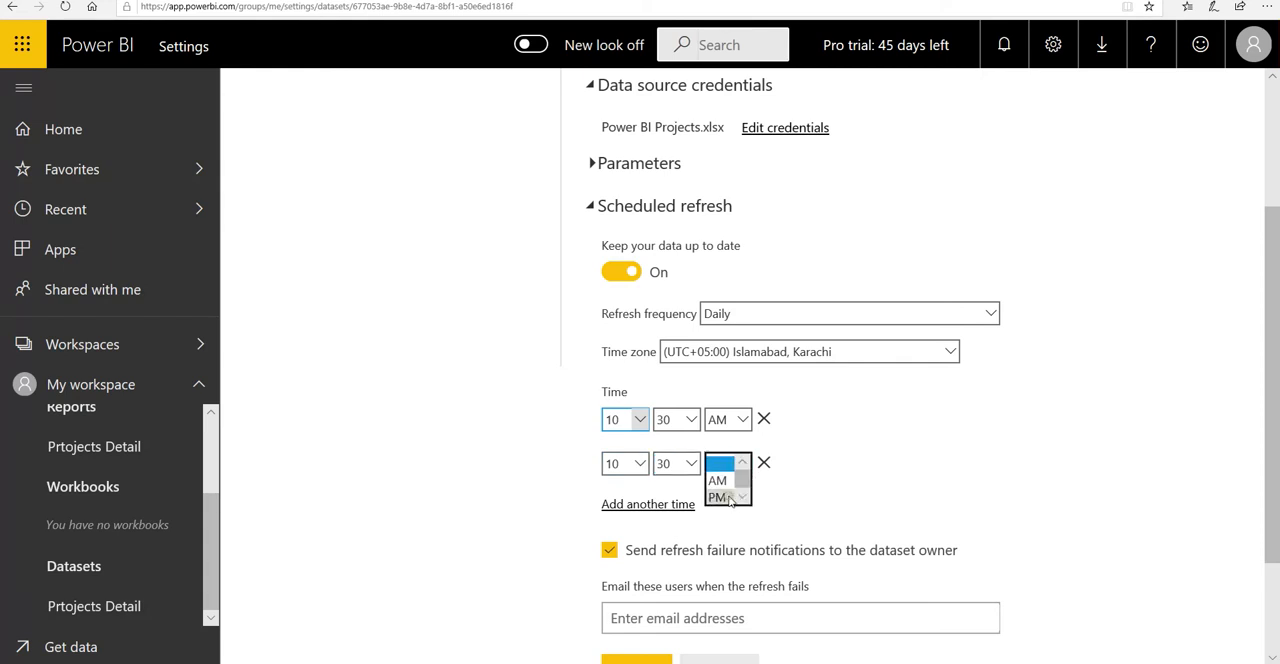
{"action": "left_click", "coordinate": [722, 497]}
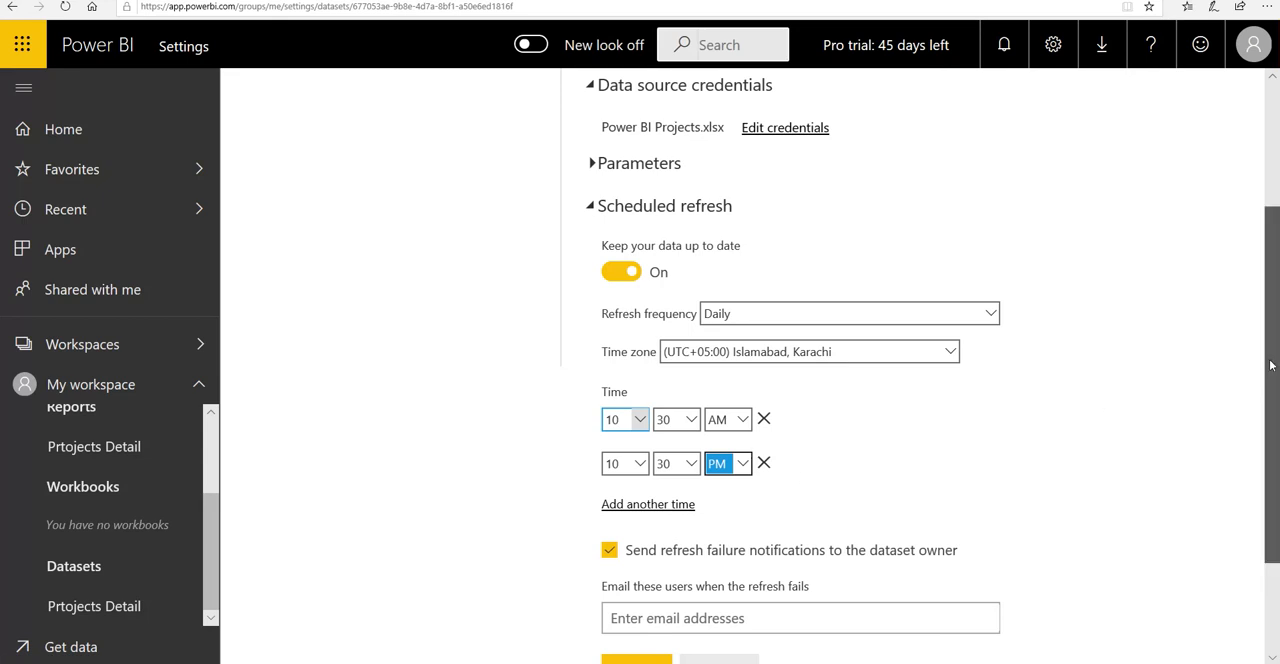
Step: Apply the scheduled refresh settings, leaving the additional failure-notification recipients empty
{"action": "left_click_drag", "start_coordinate": [1272, 360], "coordinate": [1272, 410]}
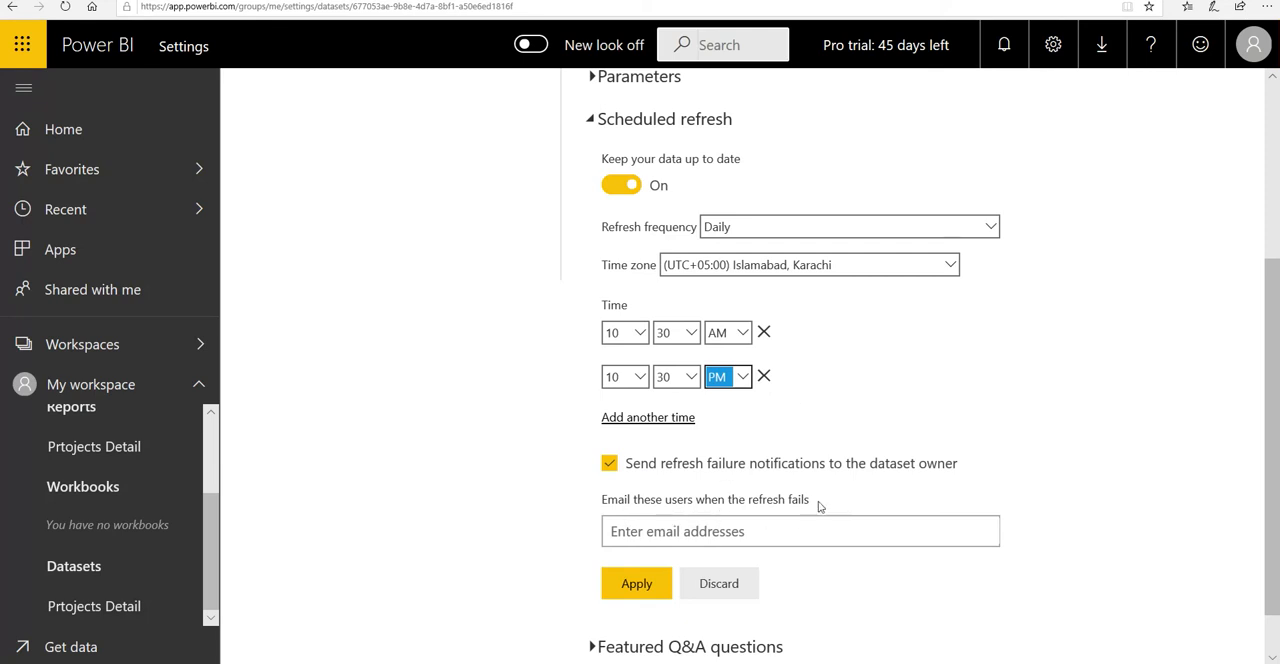
{"action": "left_click", "coordinate": [702, 535]}
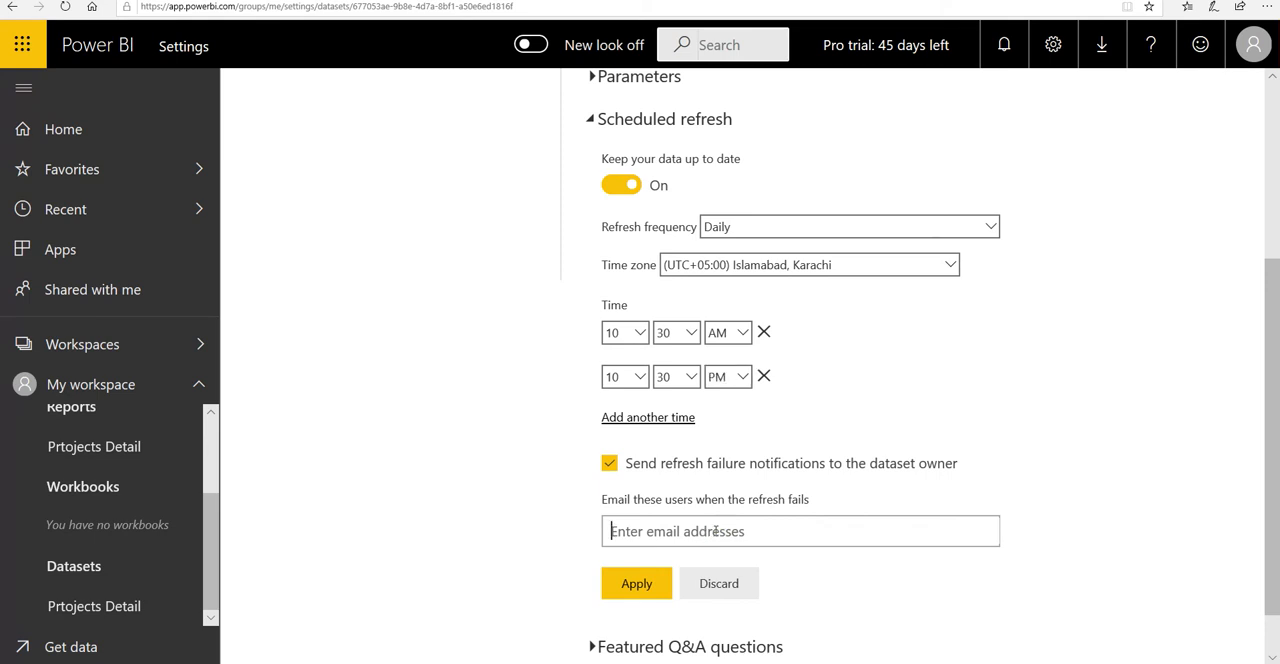
{"action": "left_click", "coordinate": [636, 585]}
{"action": "left_click", "coordinate": [633, 586]}
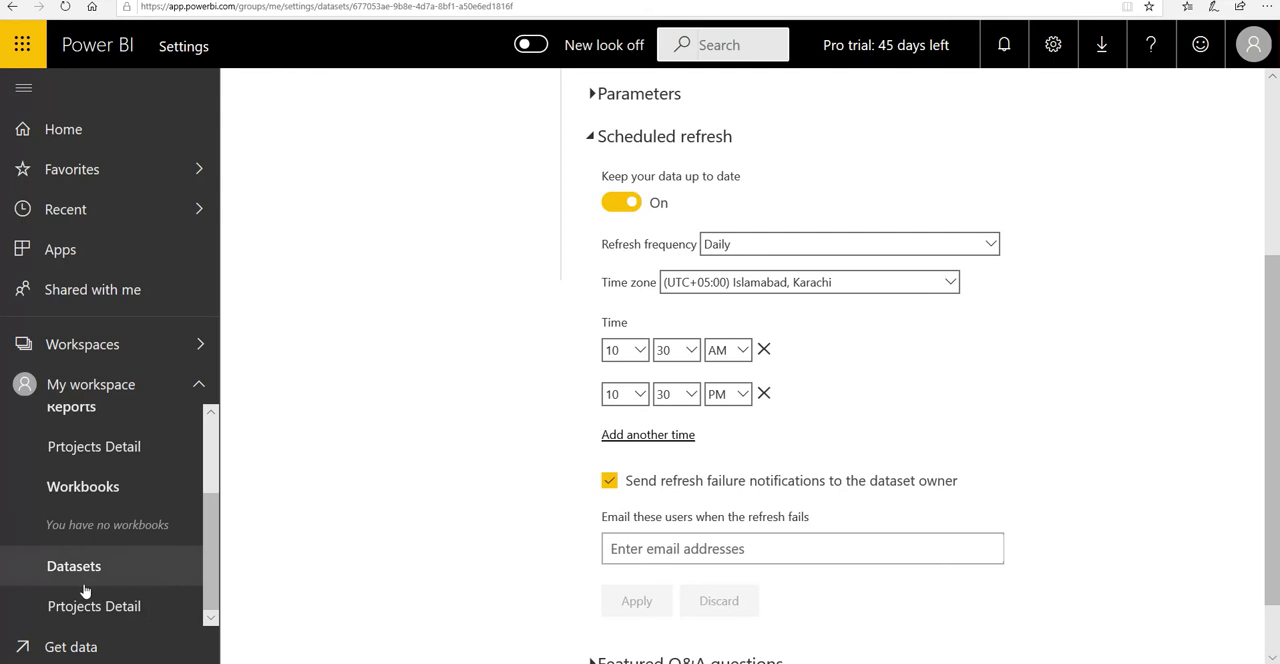
{"action": "left_click", "coordinate": [190, 606]}
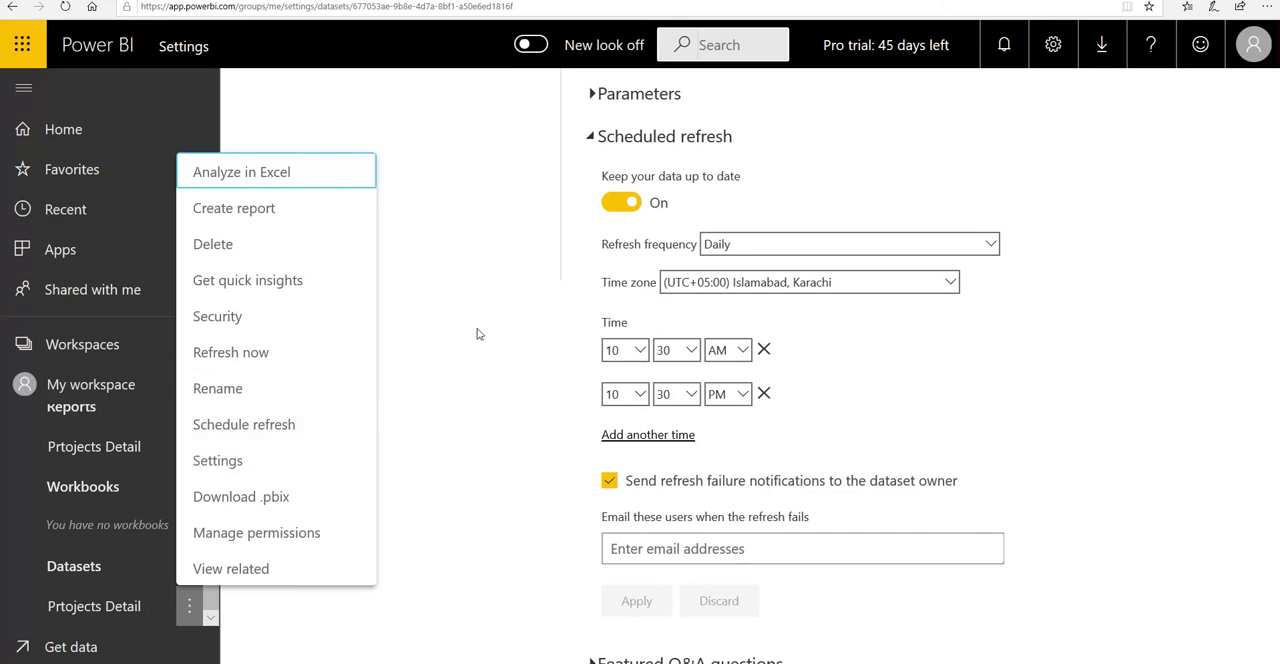
{"action": "left_click", "coordinate": [1100, 59]}
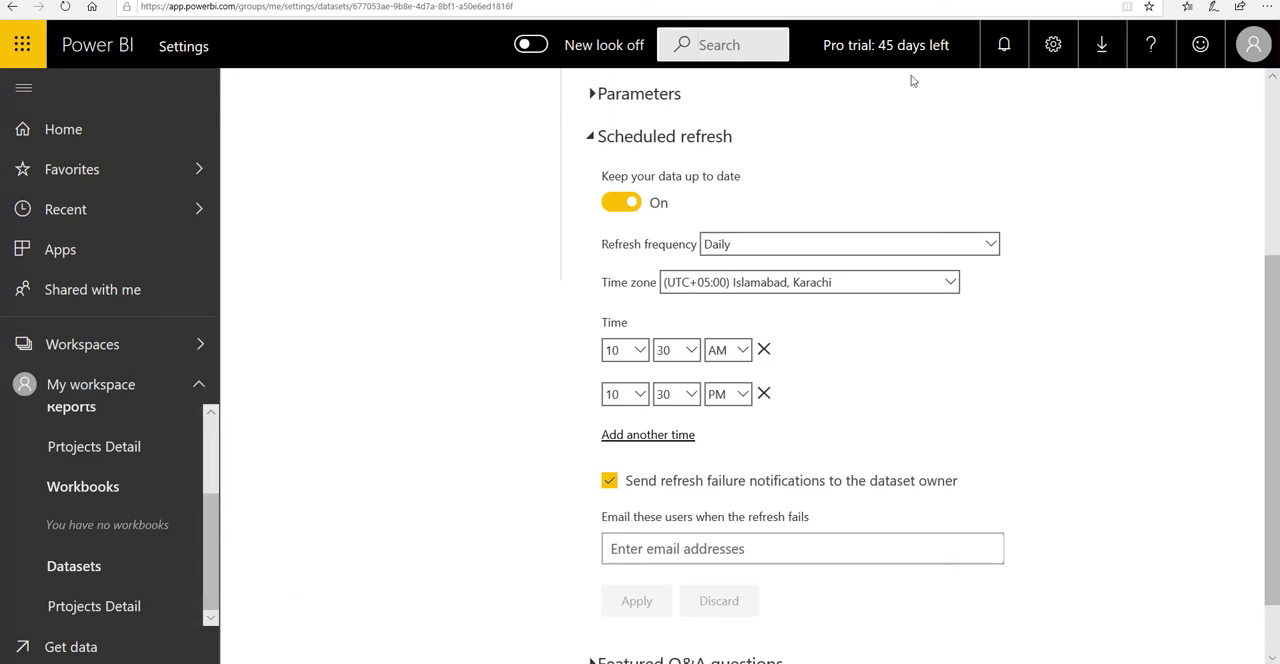